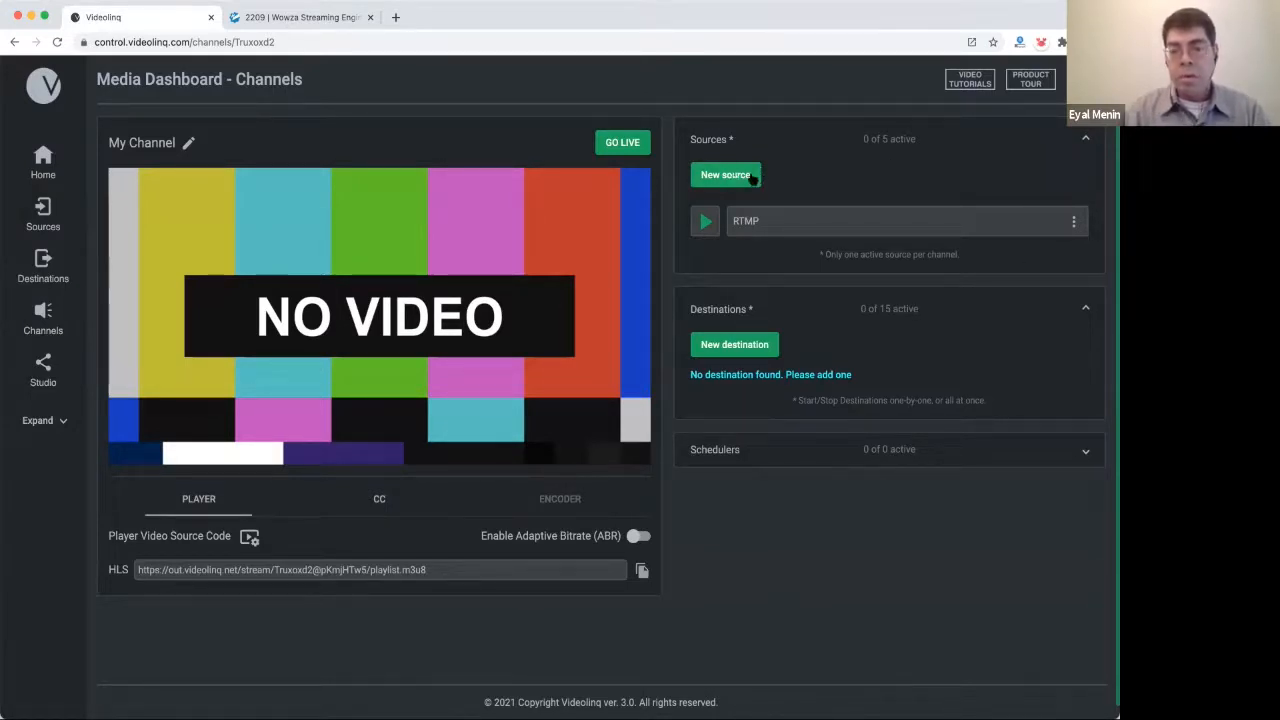
# Edit the RTMP source to publish from an RTMP-capable encoder, keep Autodetect media server, and update it.
pyautogui.click(1074, 221)
pyautogui.click(1049, 254)
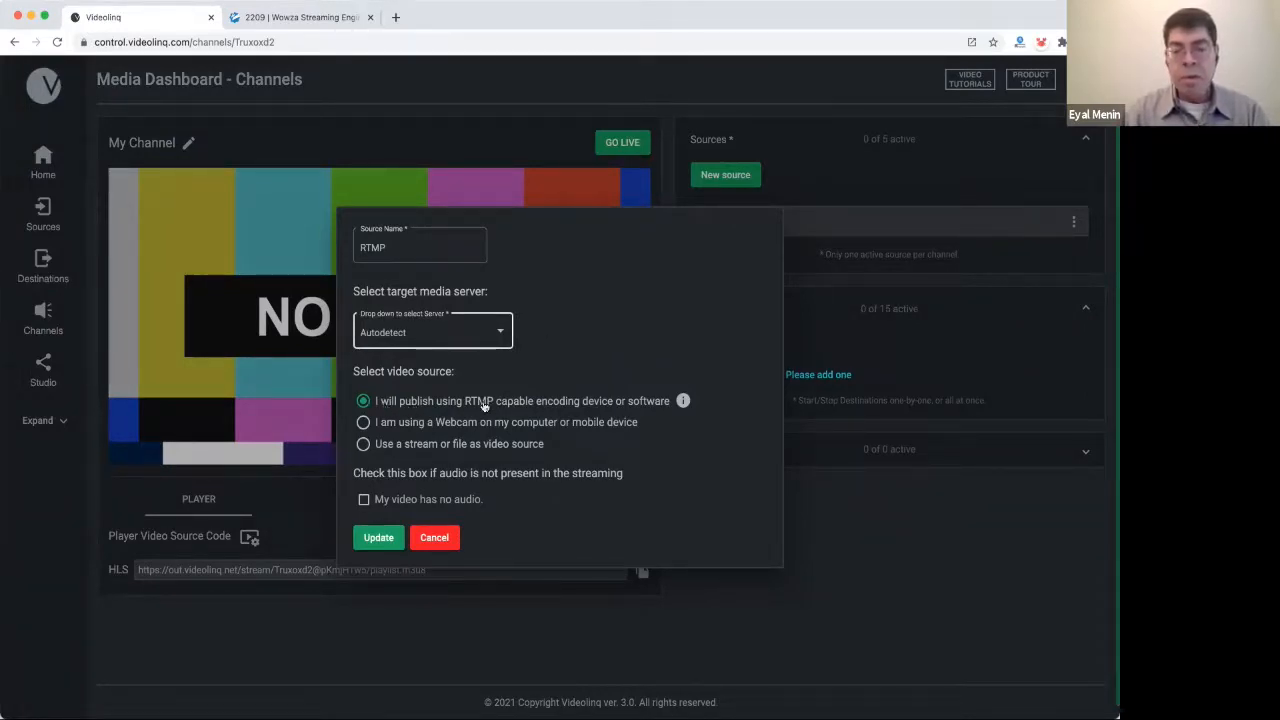
pyautogui.click(484, 405)
pyautogui.click(379, 538)
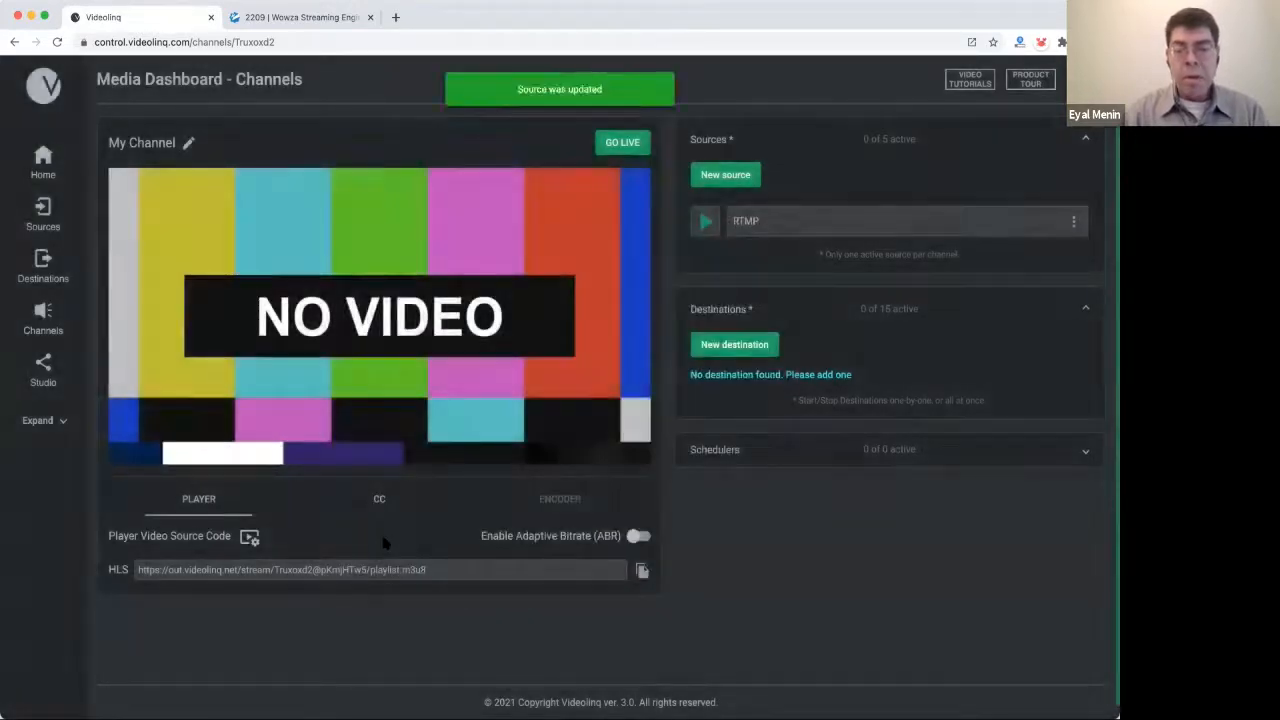
# Enable the RTMP source (1 of 5 active) so the encoder's RTMP path and stream key appear.
pyautogui.click(558, 505)
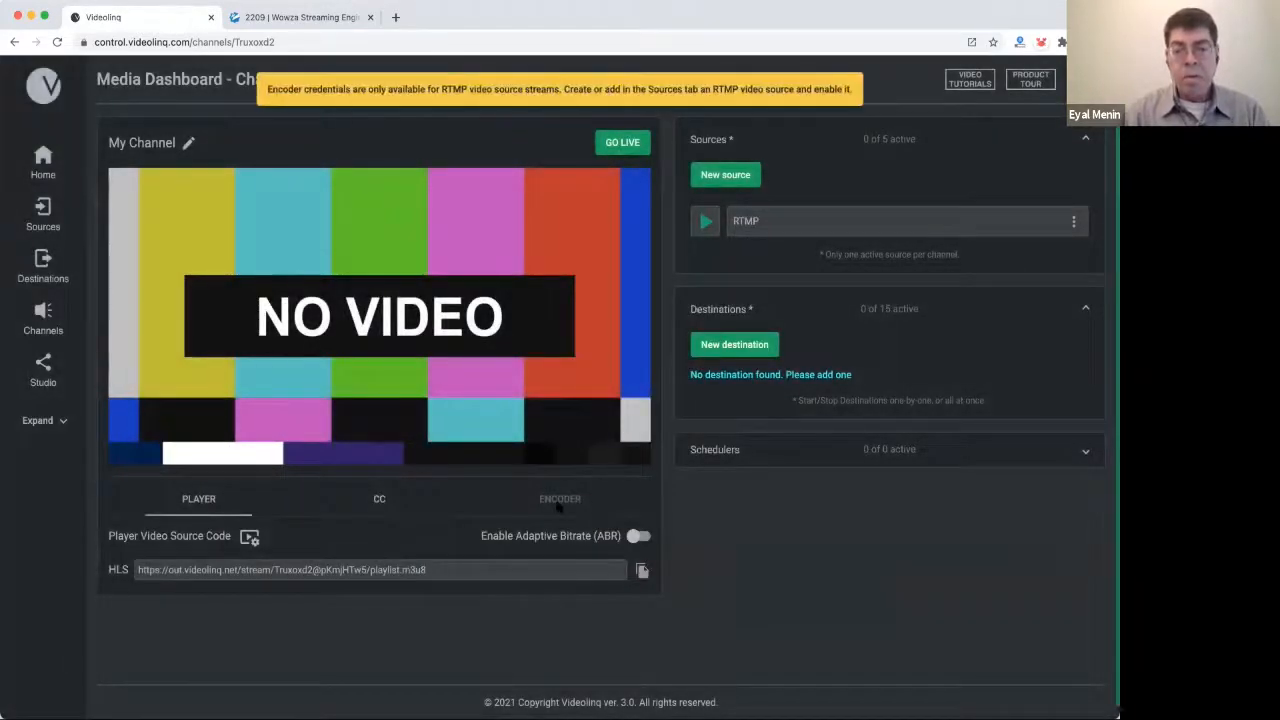
pyautogui.click(705, 222)
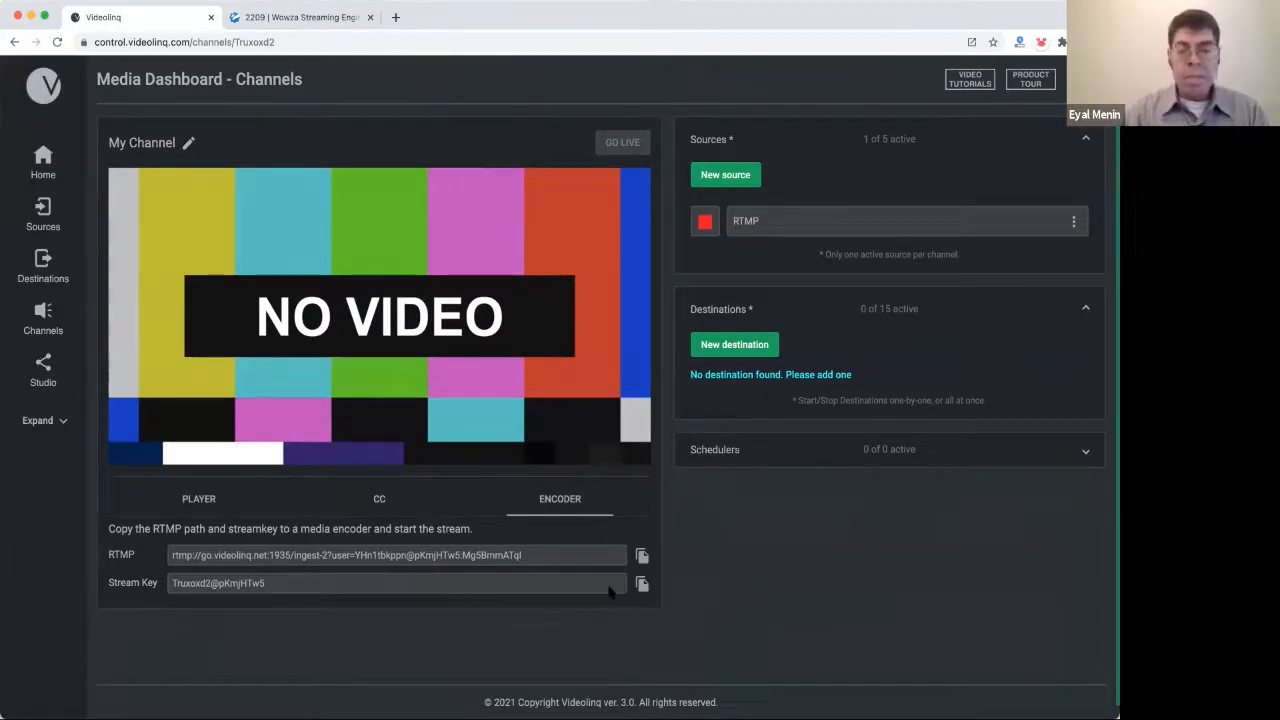
# Set captioning to 'Closed captioning is not in the video' and scroll to the caption publish URL, key and password.
pyautogui.click(386, 503)
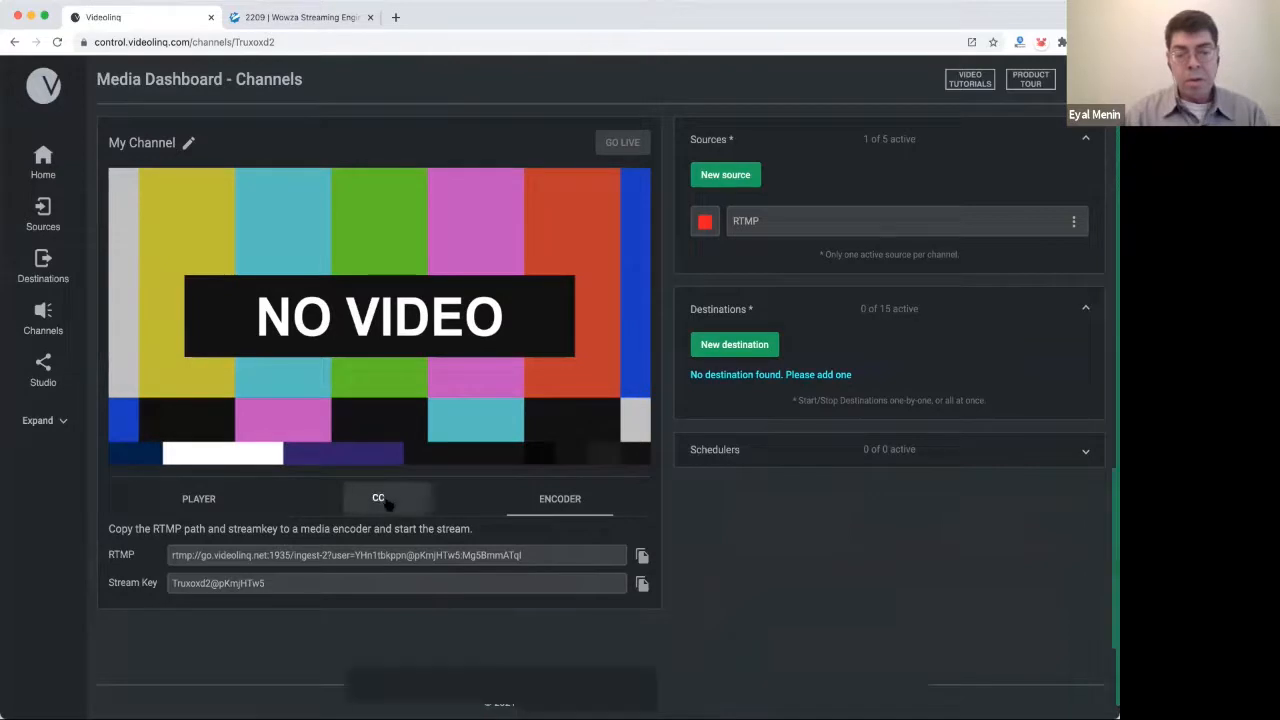
pyautogui.scroll(-1, 406, 540)
pyautogui.scroll(-1, 406, 540)
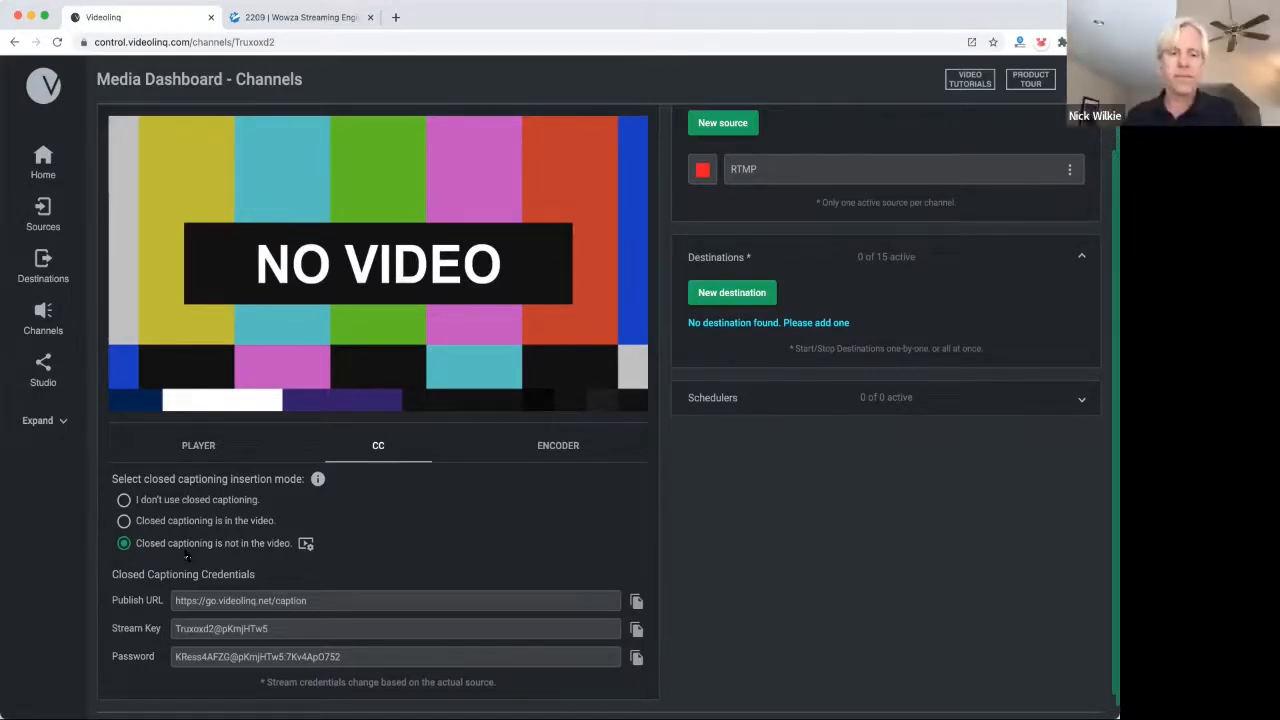
pyautogui.scroll(-1, 520, 513)
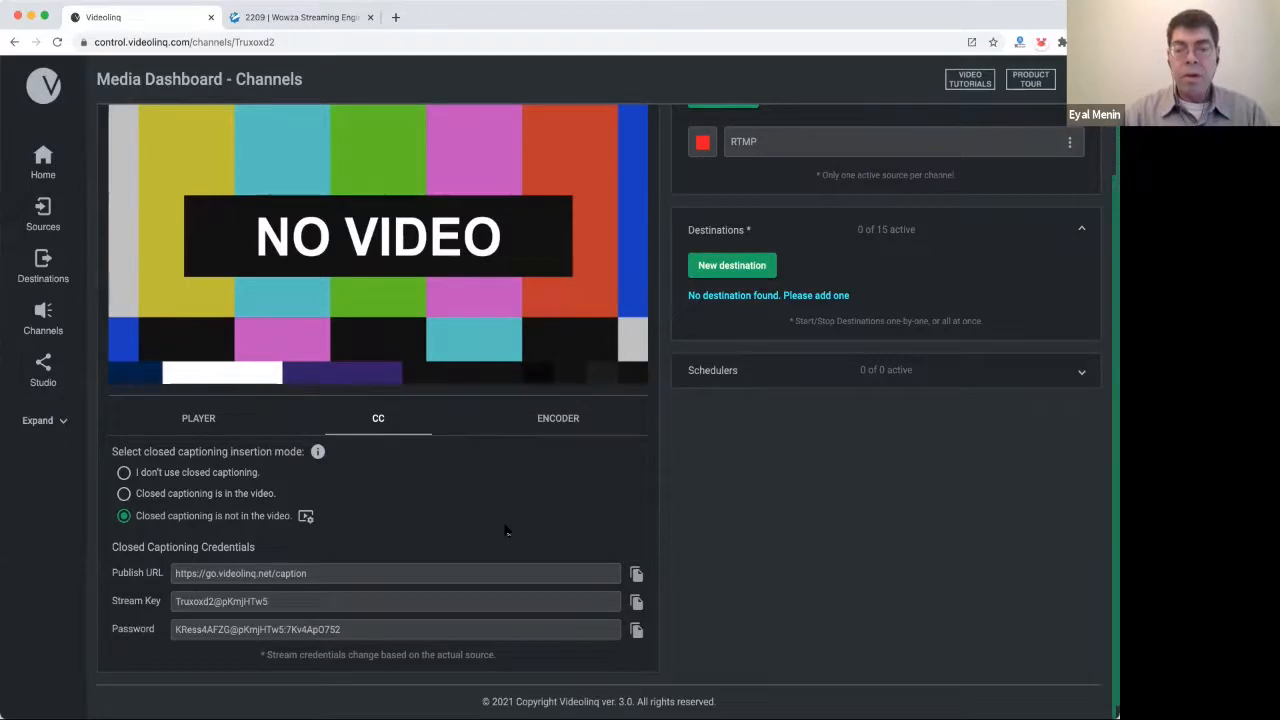
# Power on and confirm the first Wowza stream target, so live video plays in the Videolinq preview.
pyautogui.click(301, 17)
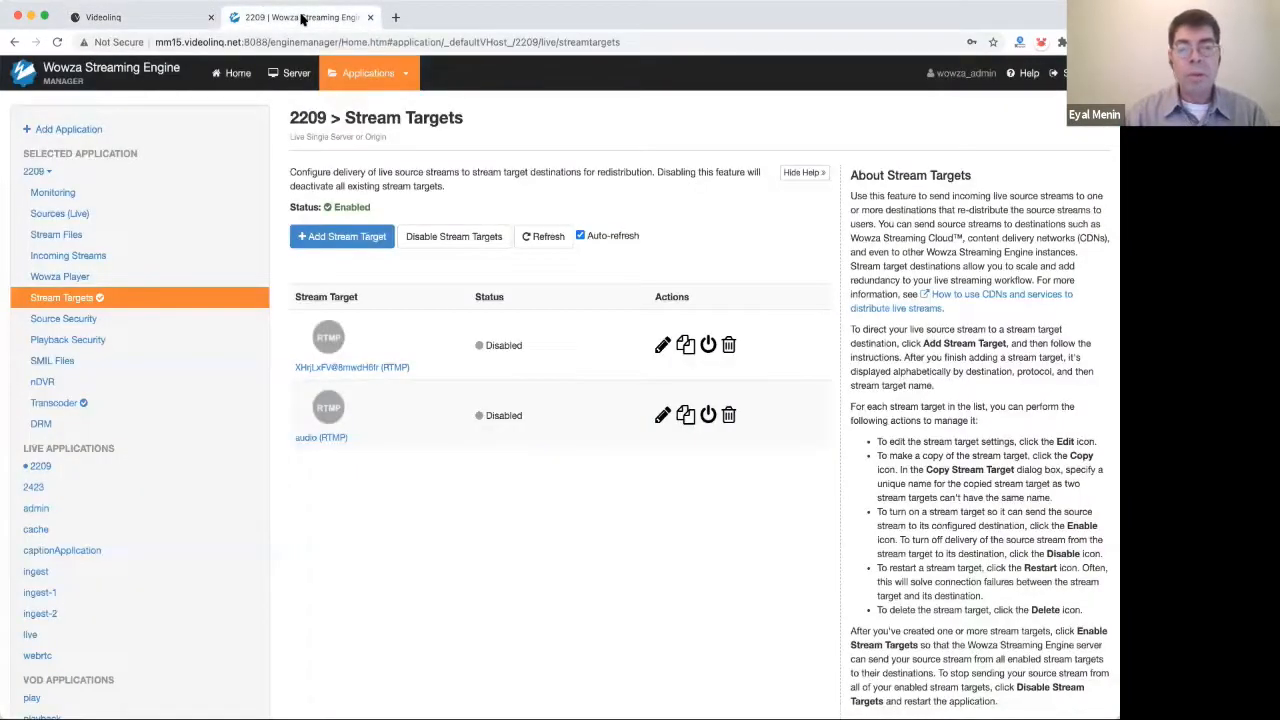
pyautogui.click(709, 346)
pyautogui.click(724, 221)
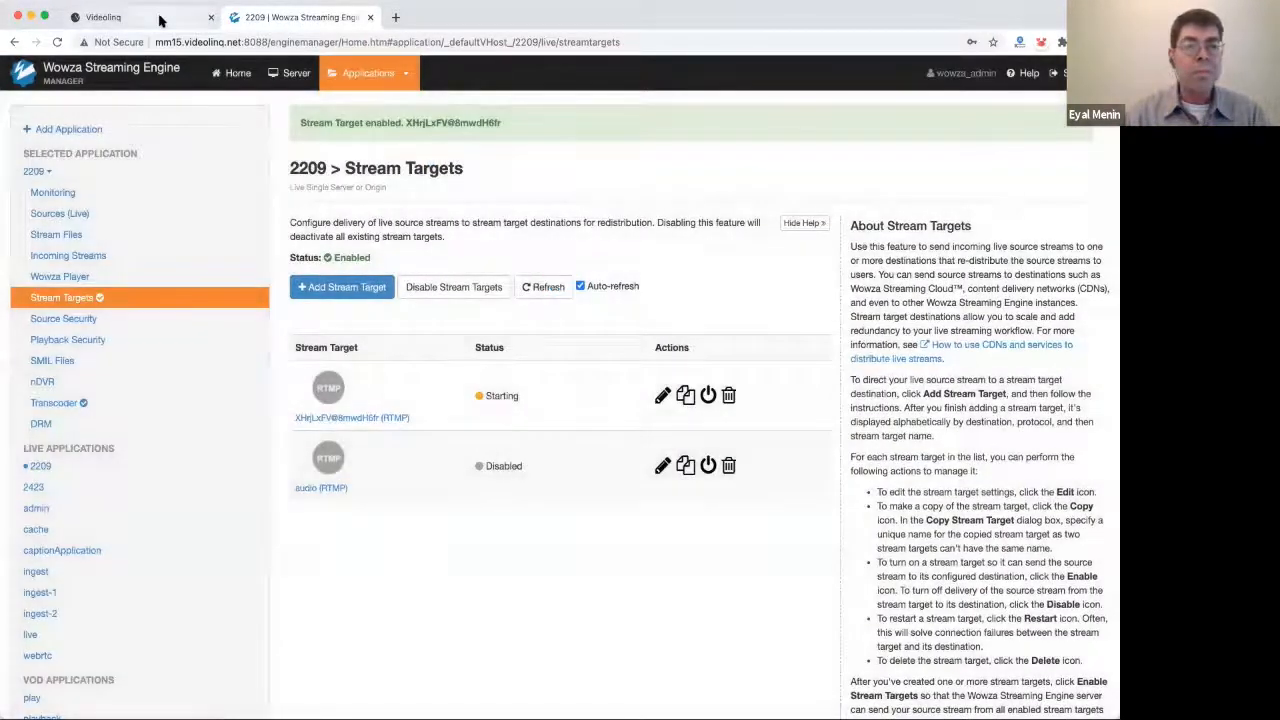
pyautogui.click(161, 18)
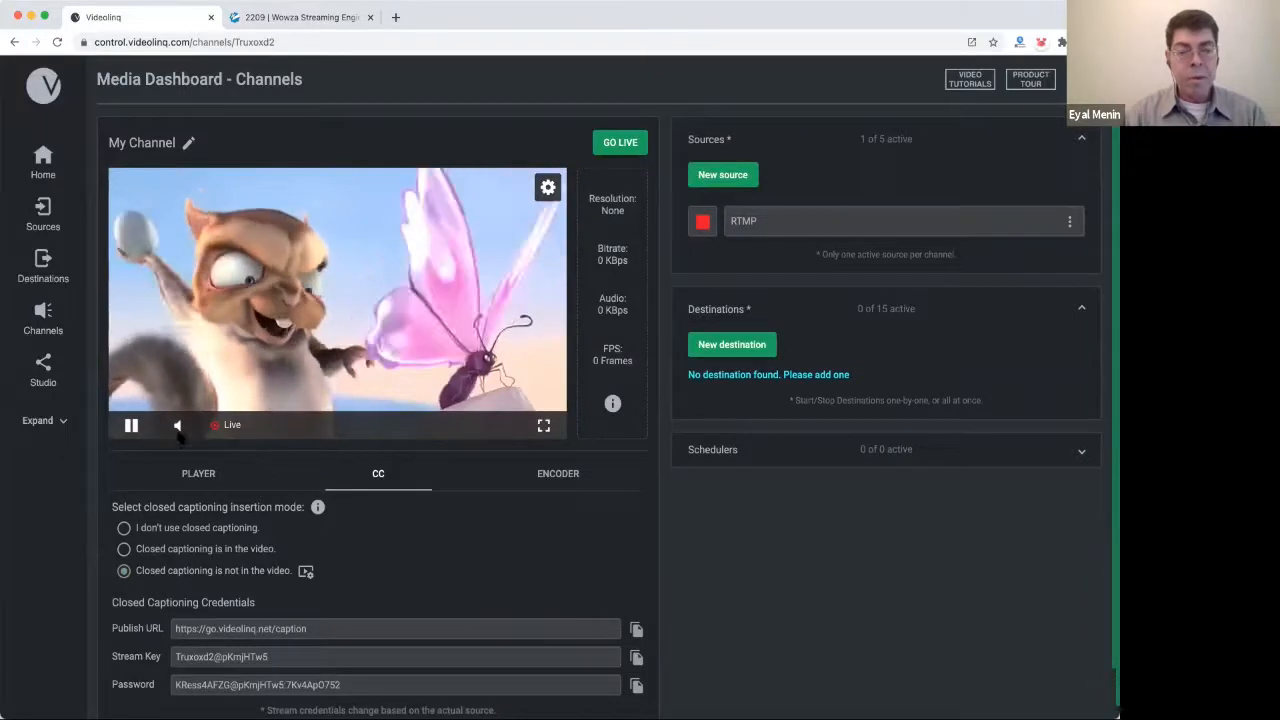
# Check the live video now playing in the channel player and scroll down the dashboard.
pyautogui.moveTo(178, 430)
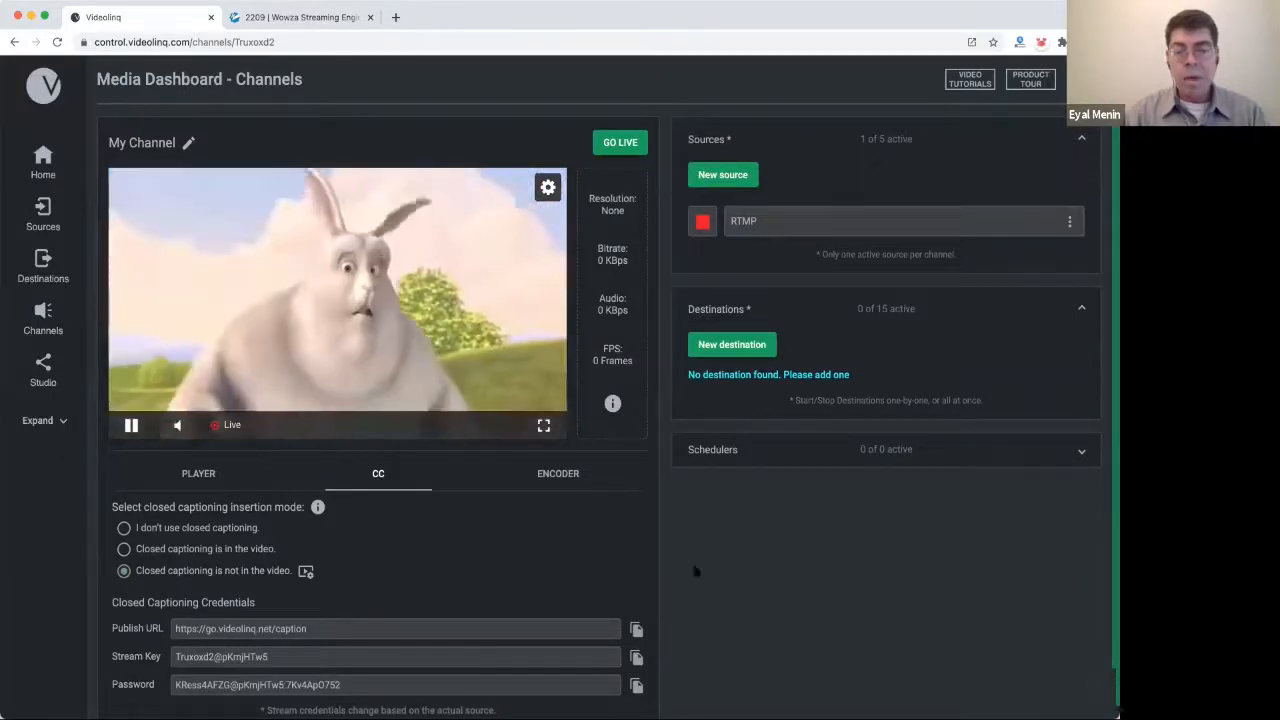
pyautogui.scroll(-1, 694, 566)
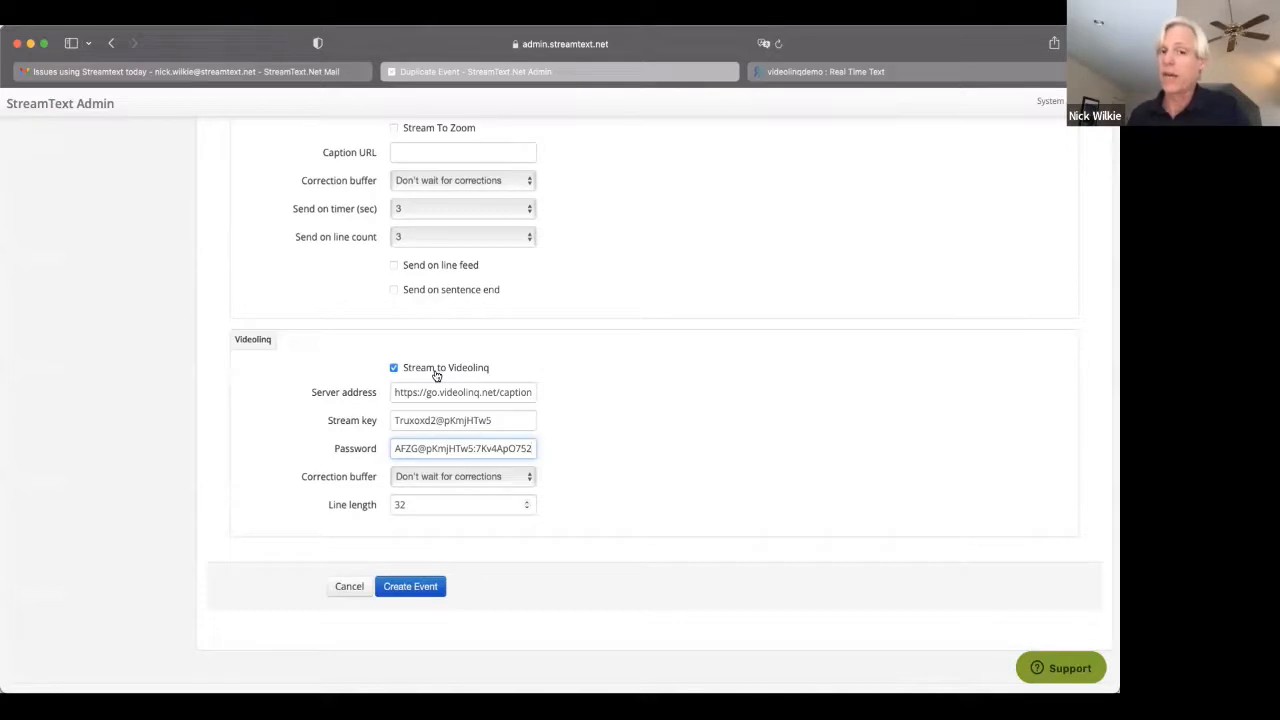
# Verify the pasted caption server address and stream key, then create the videolinqdemo event.
pyautogui.click(393, 392)
pyautogui.moveTo(500, 390); pyautogui.dragTo(545, 394)
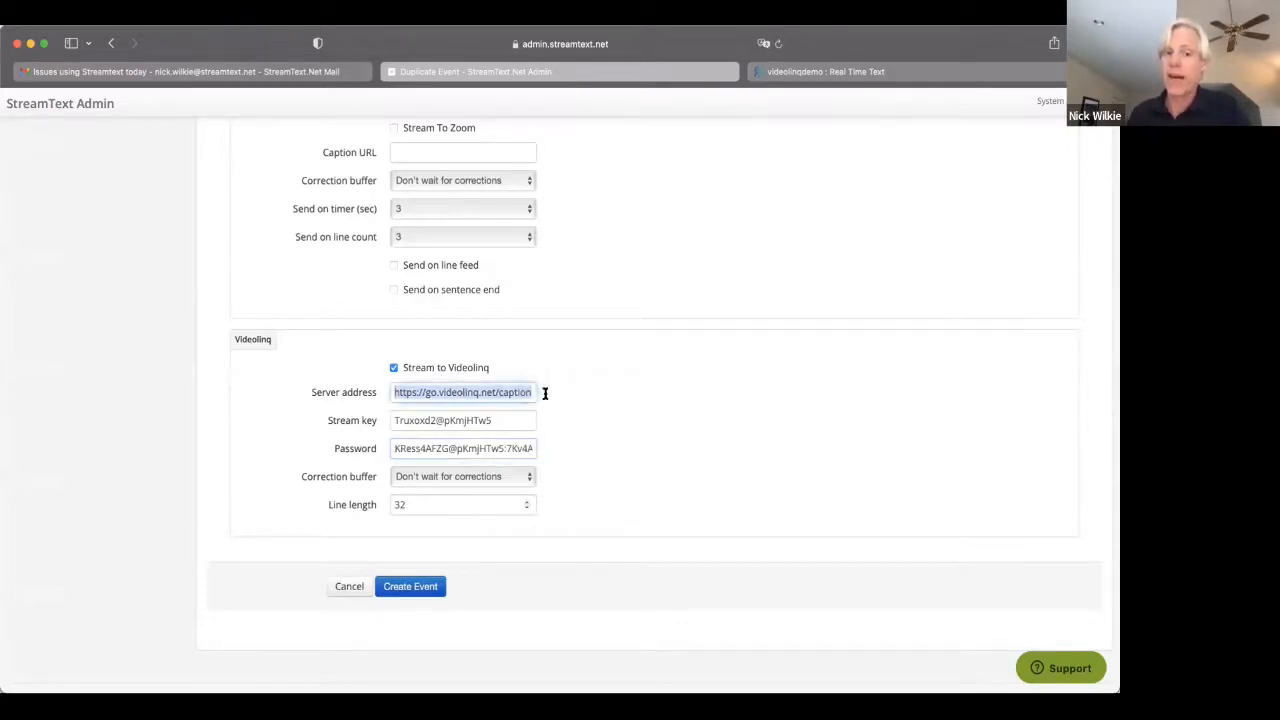
pyautogui.click(495, 420)
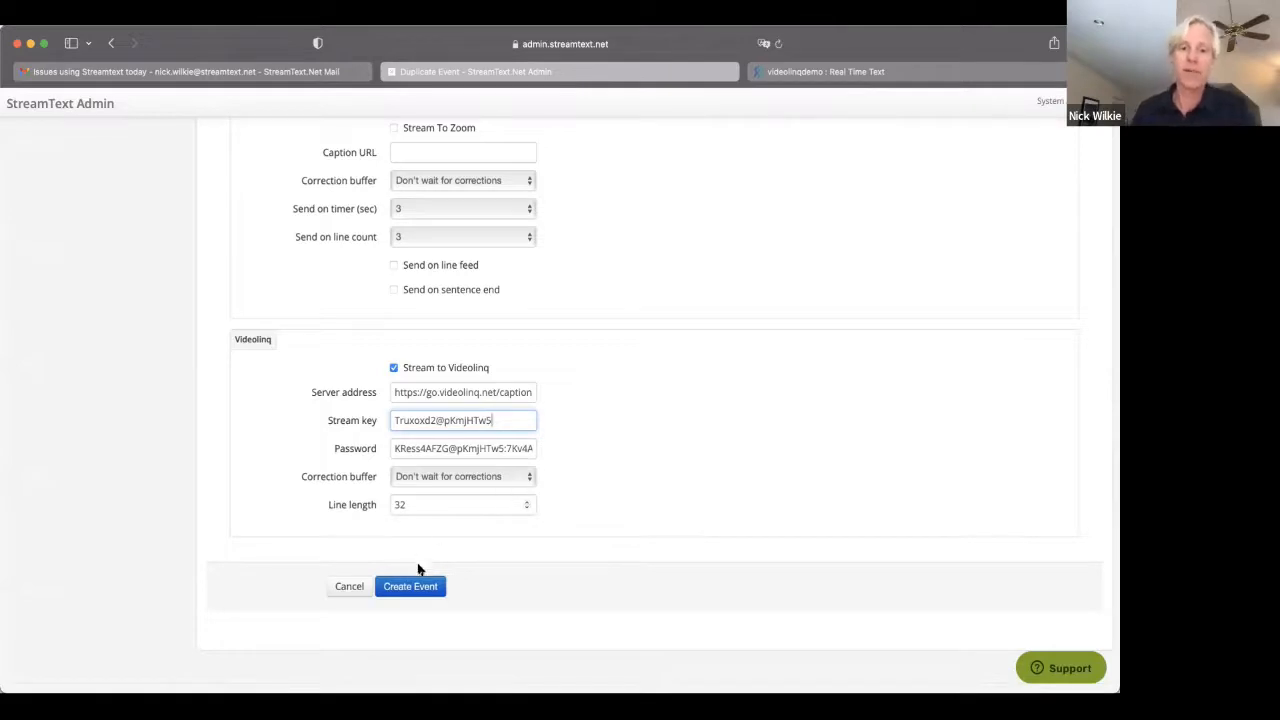
pyautogui.click(408, 585)
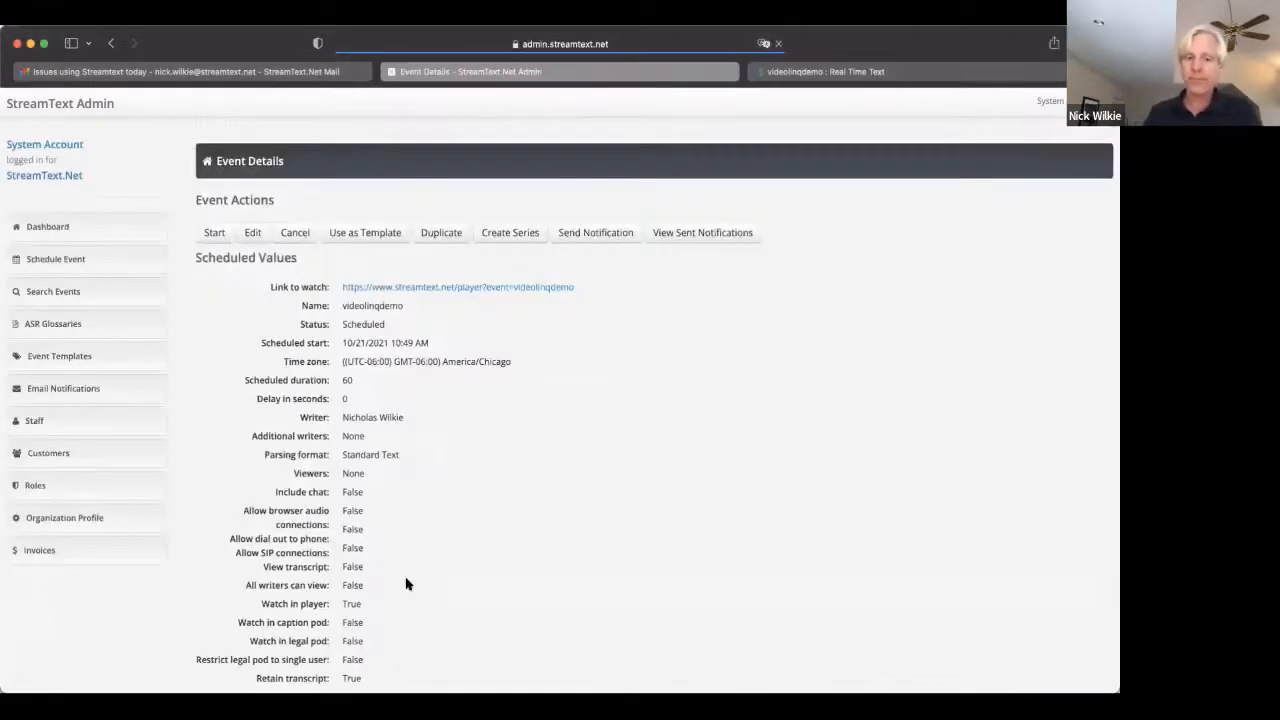
pyautogui.click(101, 224)
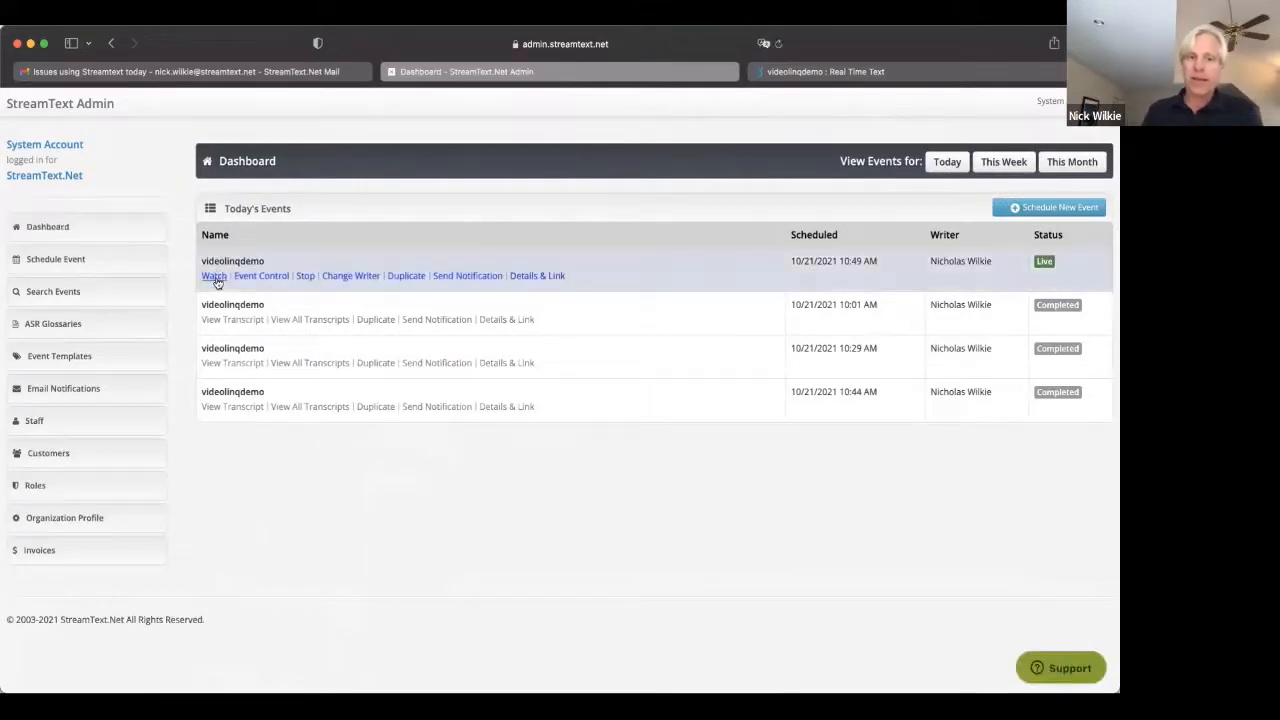
# Open the caption viewer for the live videolinqdemo event.
pyautogui.click(215, 278)
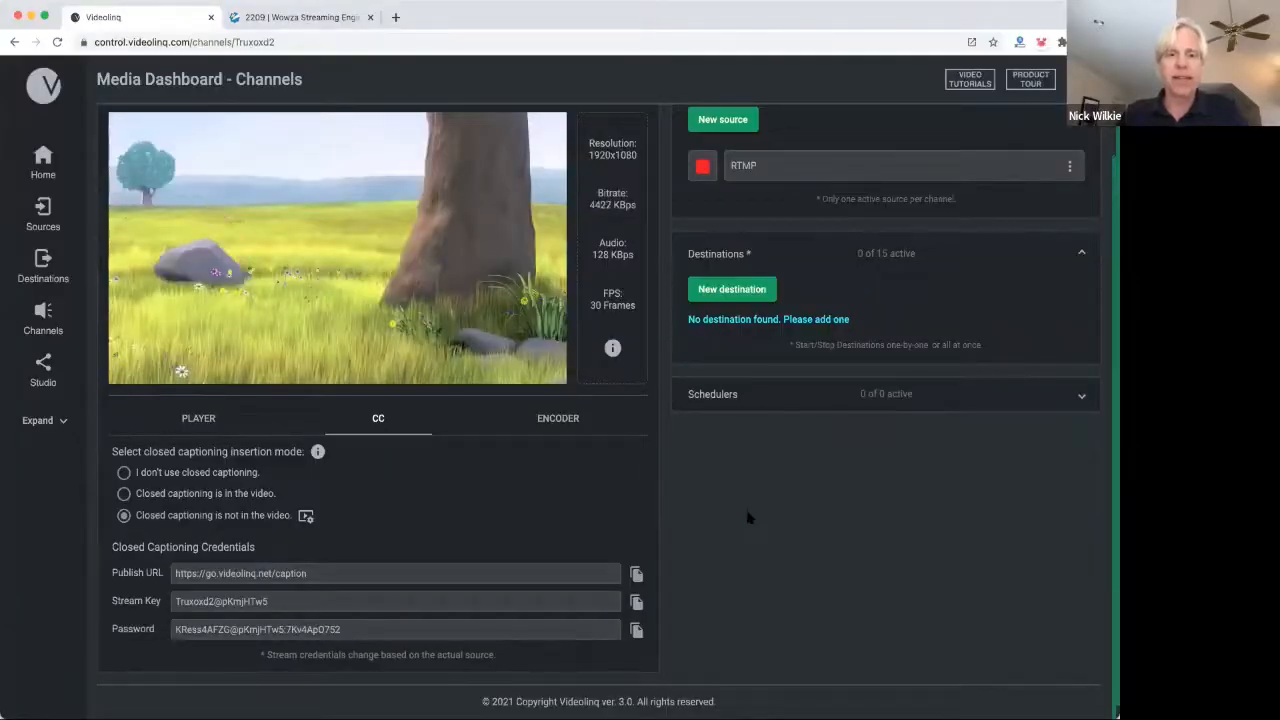
# Switch the channel player's captions to English so the StreamText captions overlay the live video.
pyautogui.scroll(1, 748, 517)
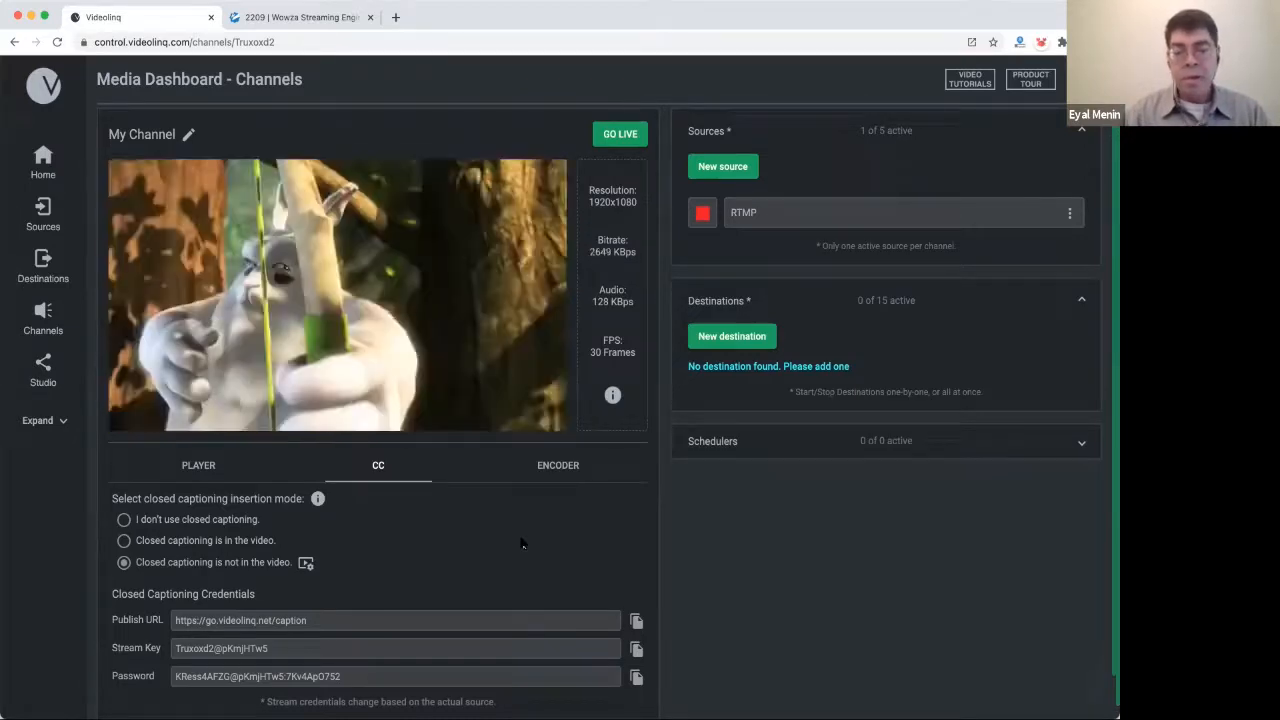
pyautogui.moveTo(277, 272)
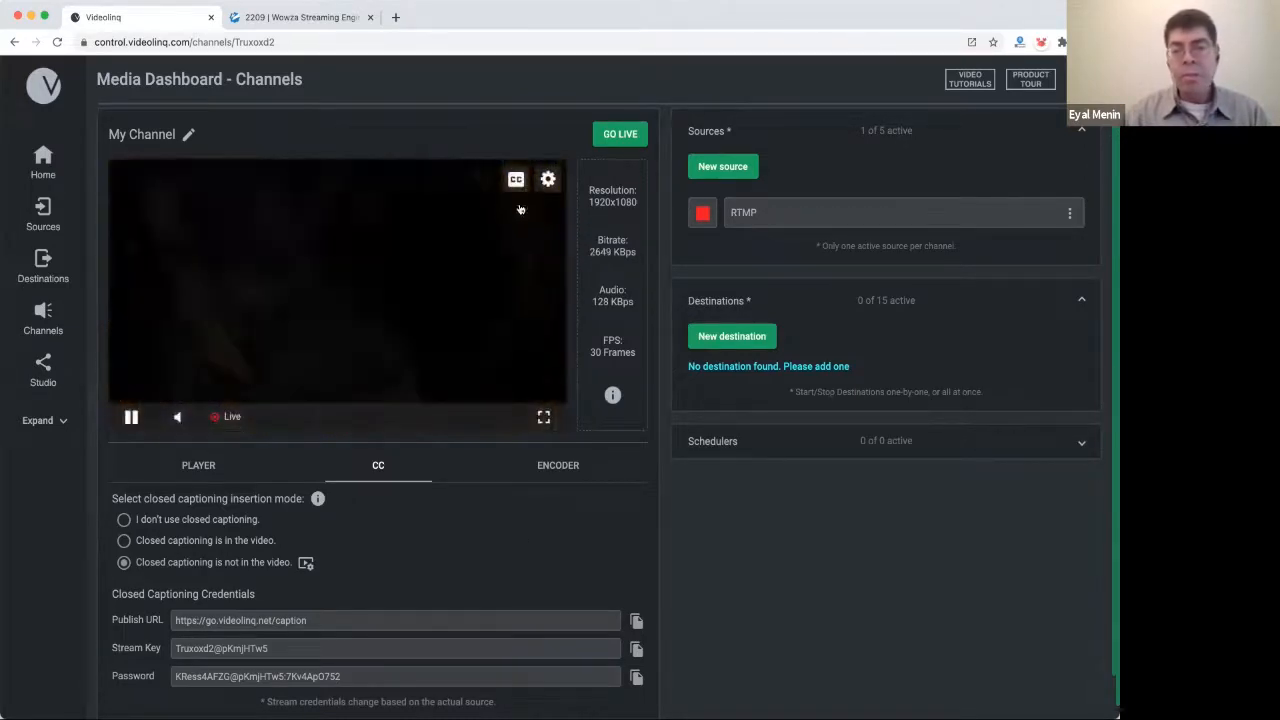
pyautogui.click(516, 184)
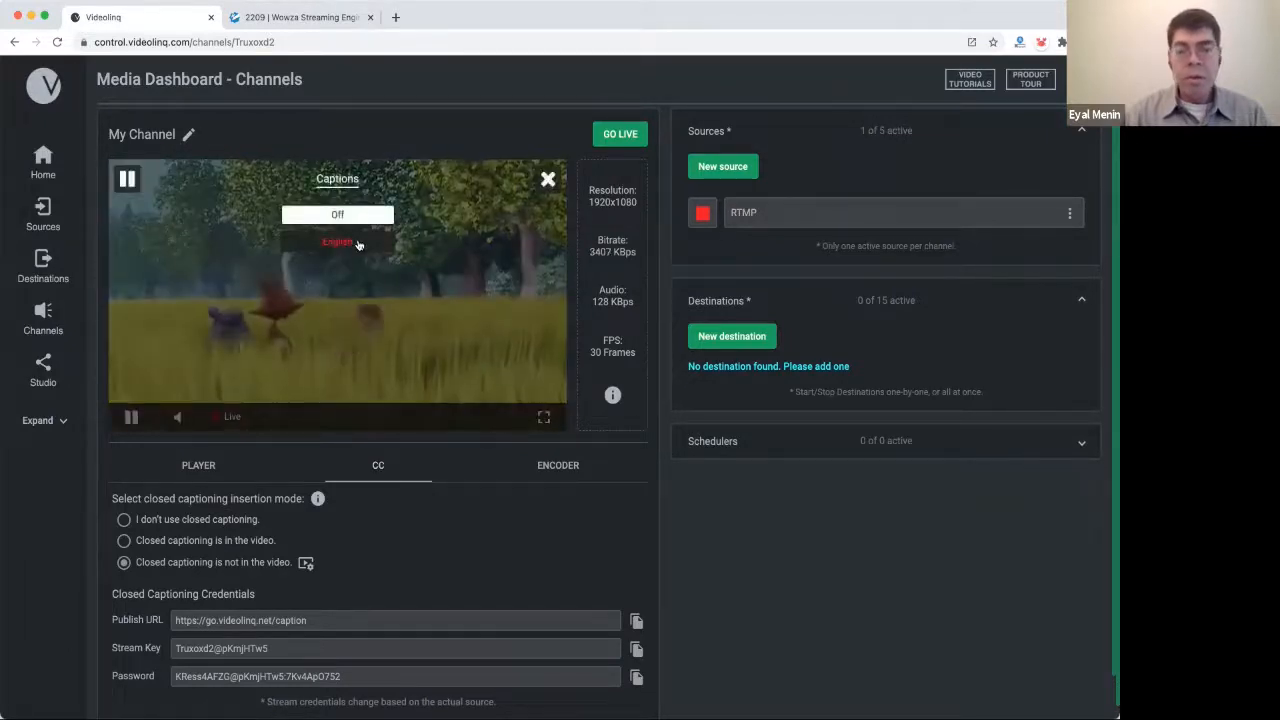
pyautogui.click(548, 182)
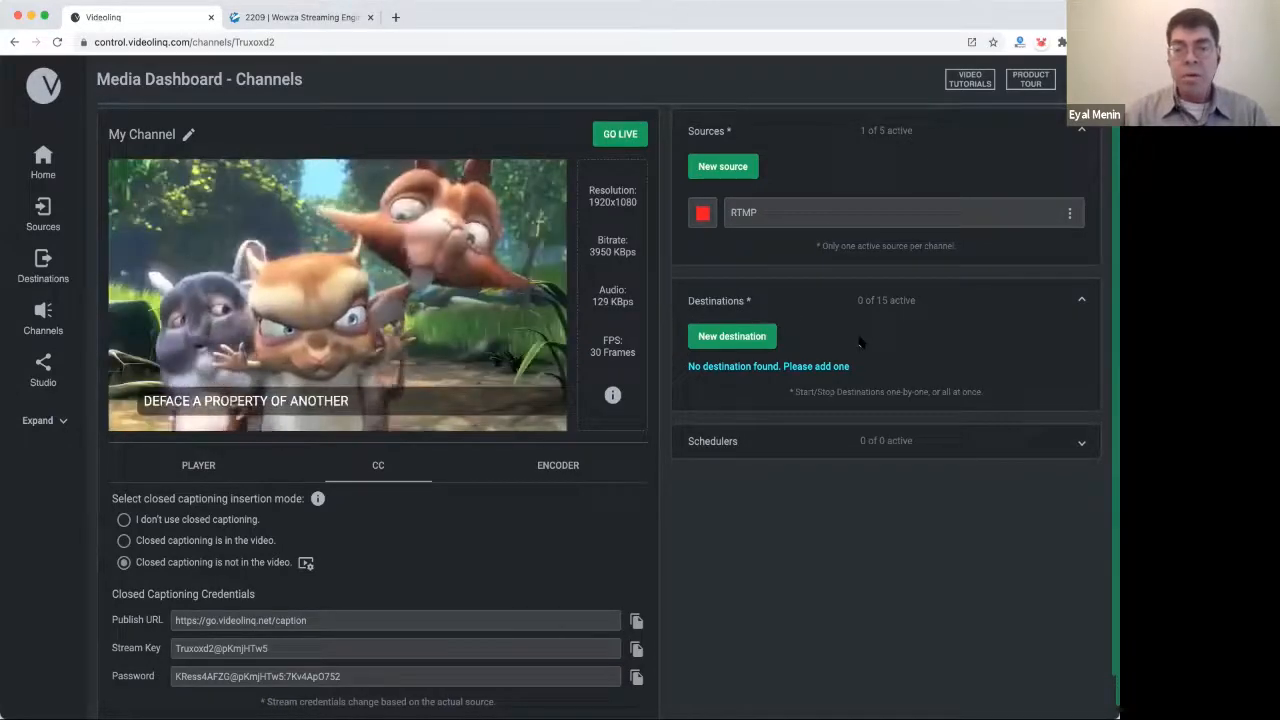
# Take the channel live, then start a generic RTMP destination and cancel its setup.
pyautogui.click(624, 143)
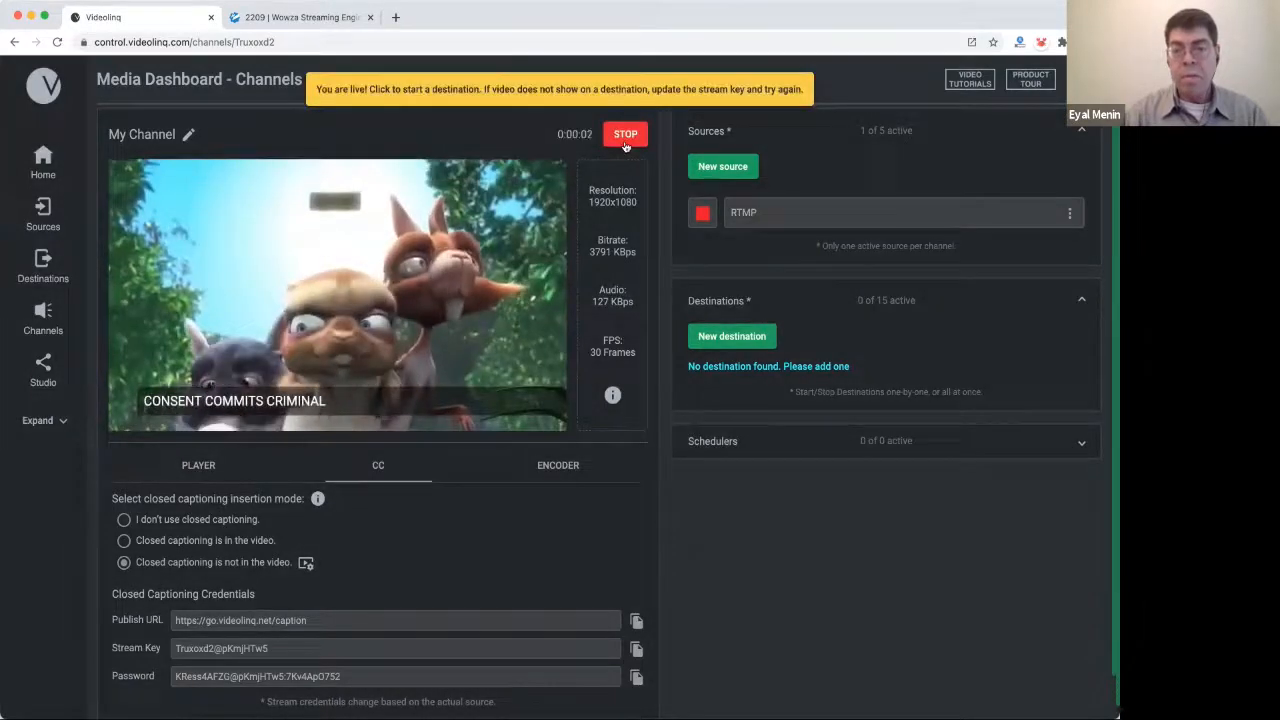
pyautogui.click(742, 345)
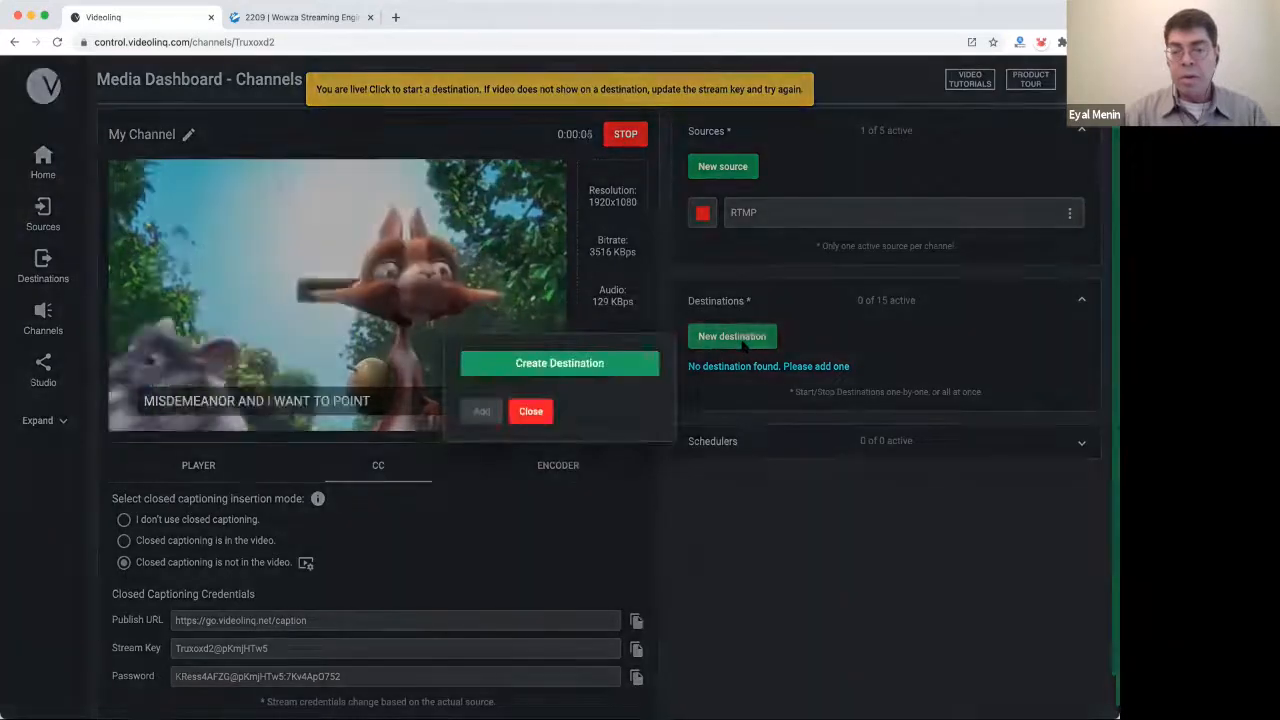
pyautogui.click(584, 366)
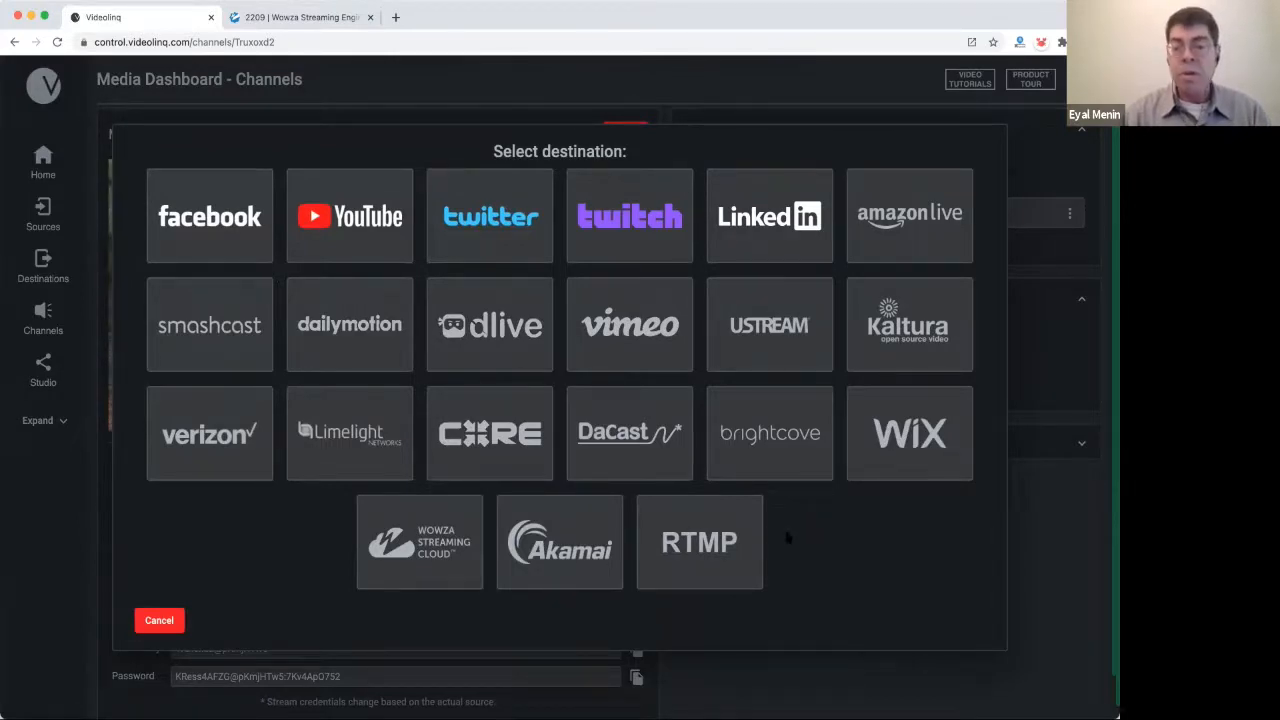
pyautogui.click(707, 545)
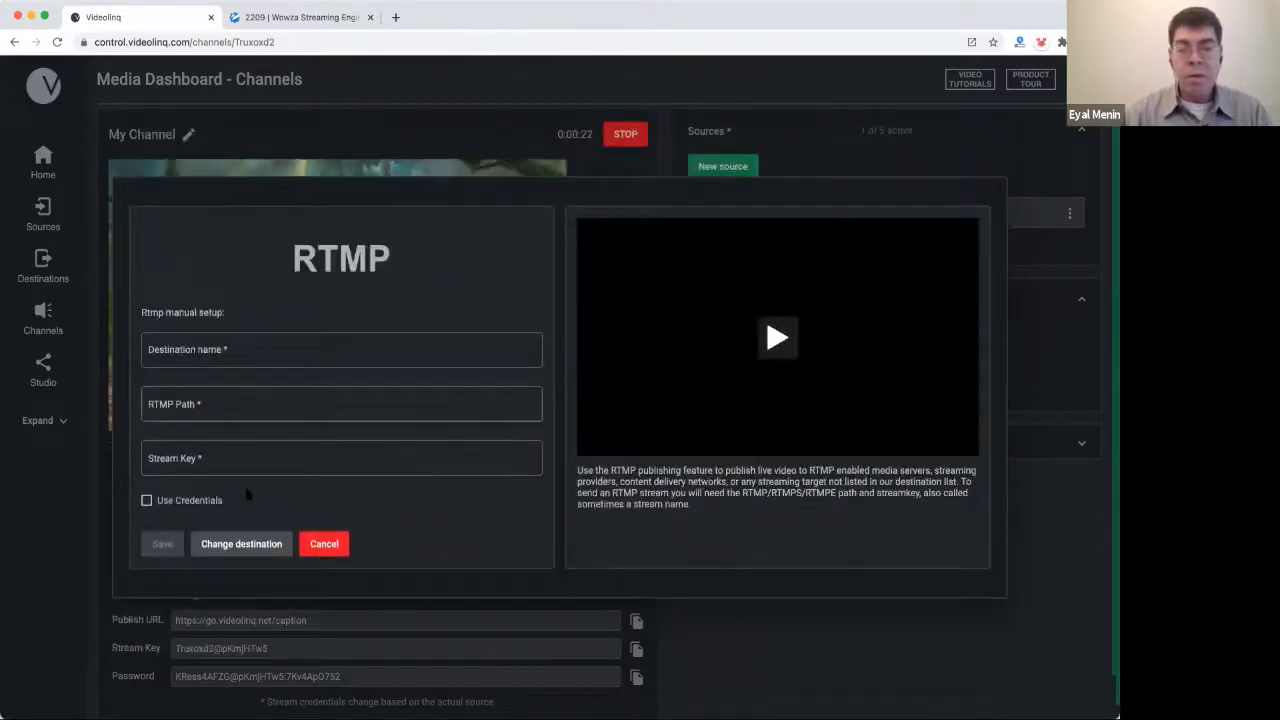
pyautogui.click(323, 544)
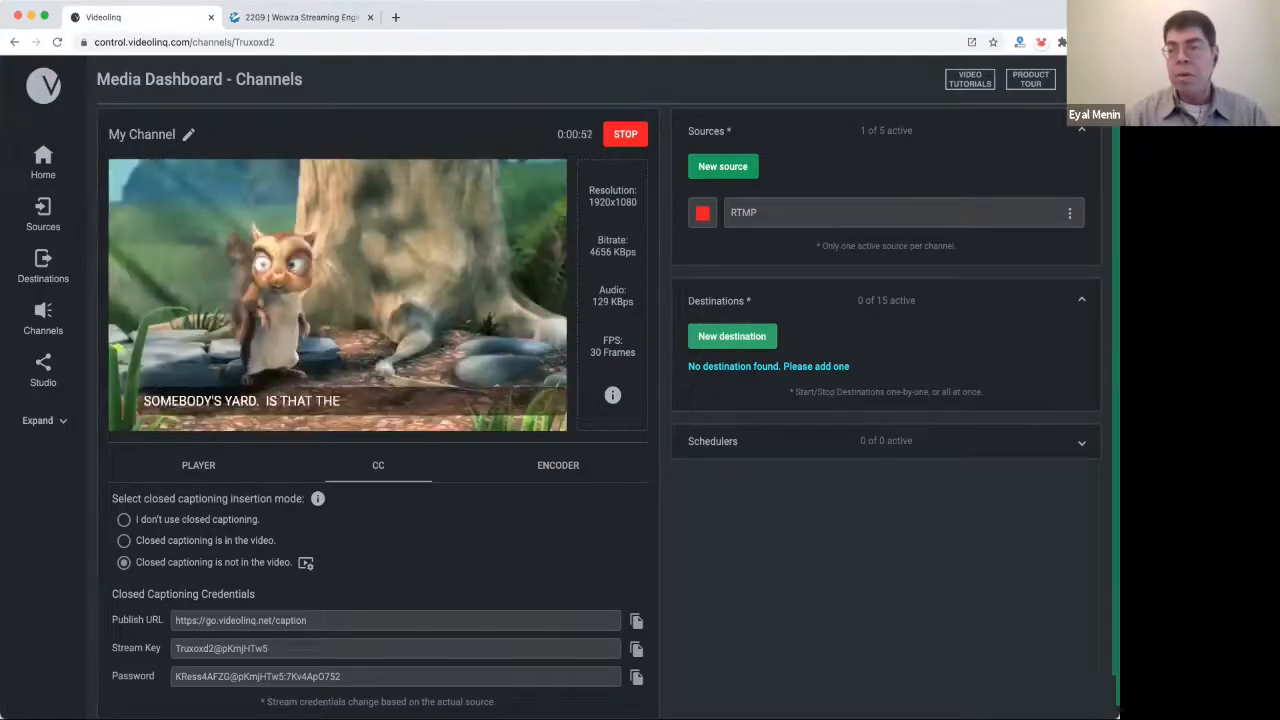
# Open the Videolinq Help Center in a new tab and search it for 'vimeo'.
pyautogui.click(1085, 79)
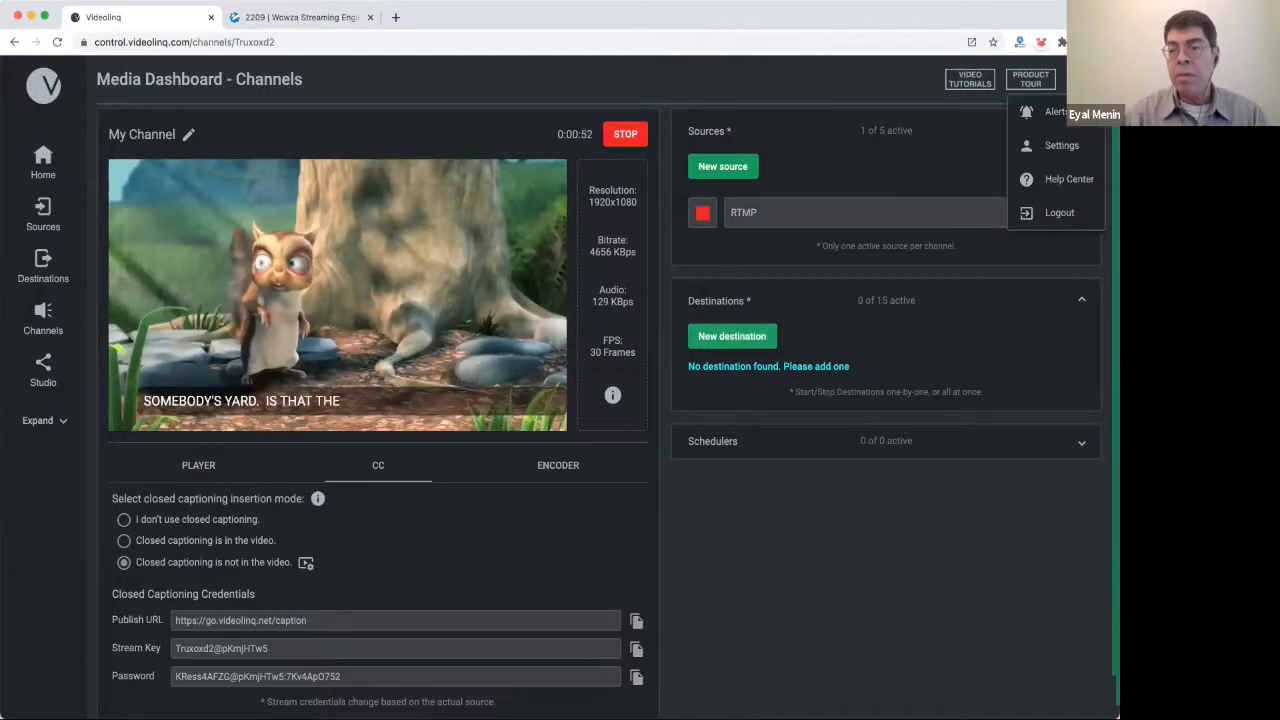
pyautogui.click(1066, 186)
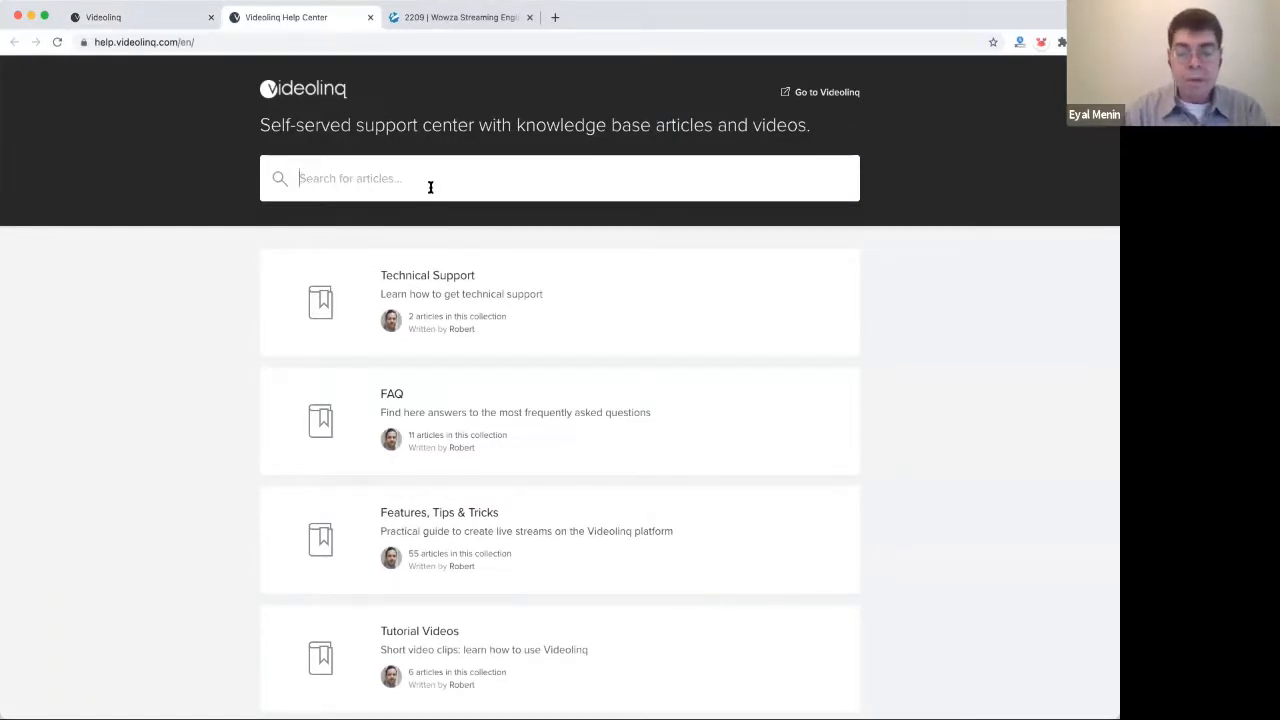
pyautogui.press('Return')
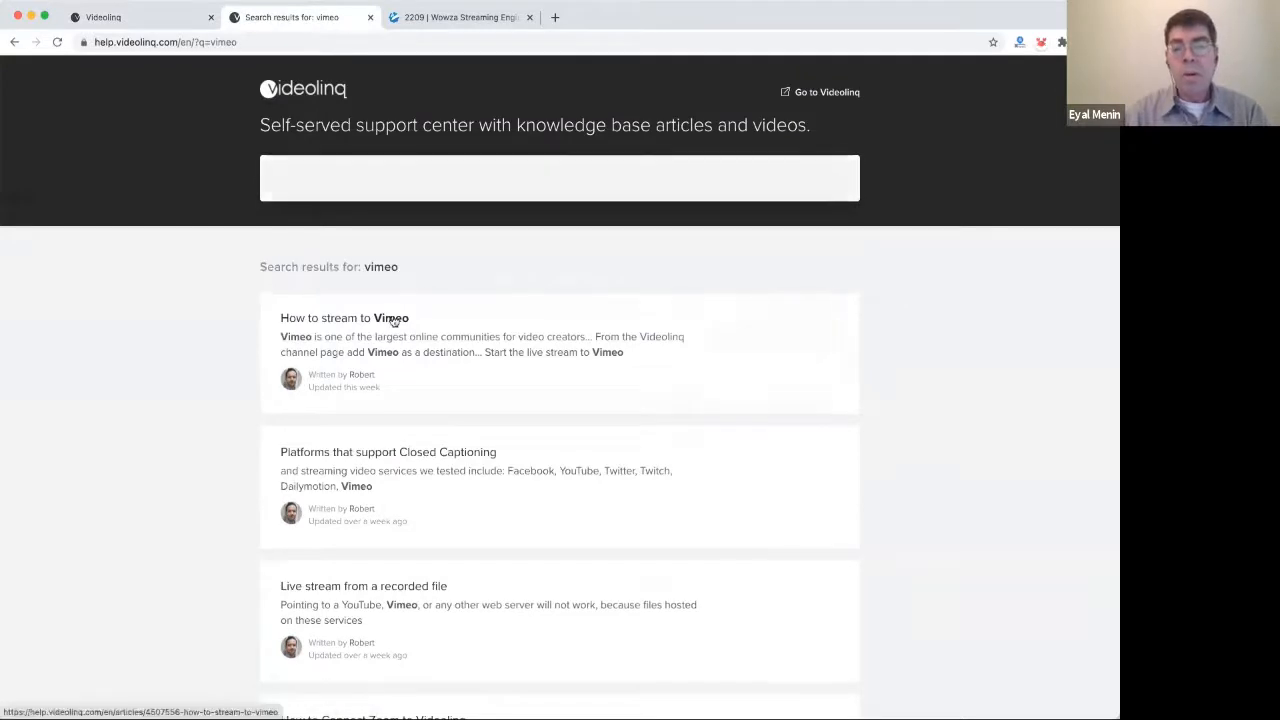
# Open the 'How to stream to Vimeo' article and read down to Step 4.
pyautogui.click(394, 320)
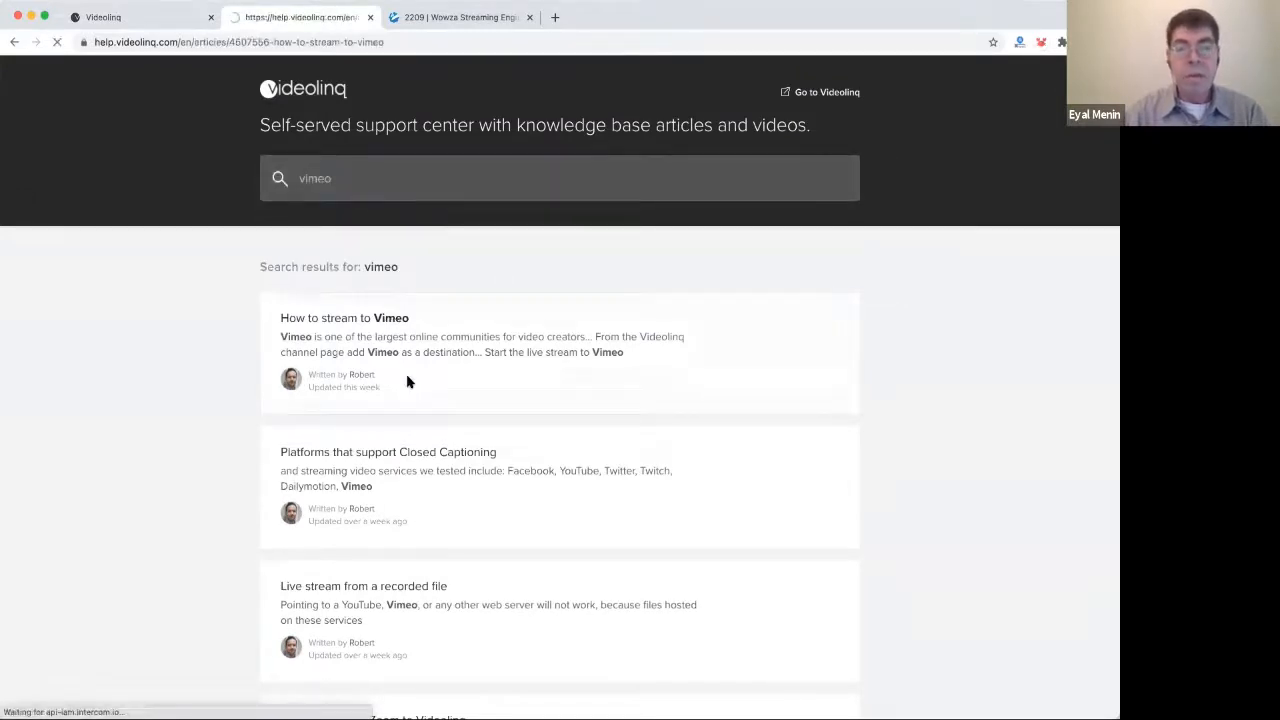
pyautogui.scroll(-3, 408, 381)
pyautogui.scroll(-5, 407, 380)
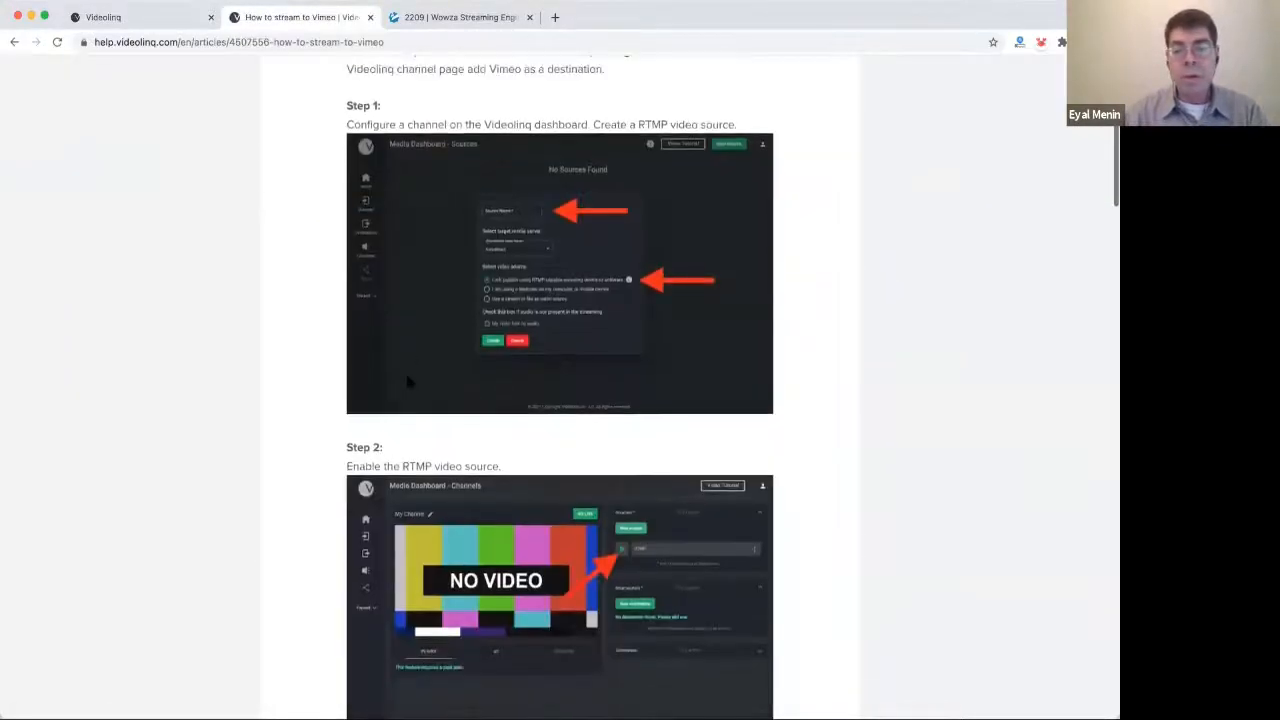
pyautogui.scroll(-3, 407, 380)
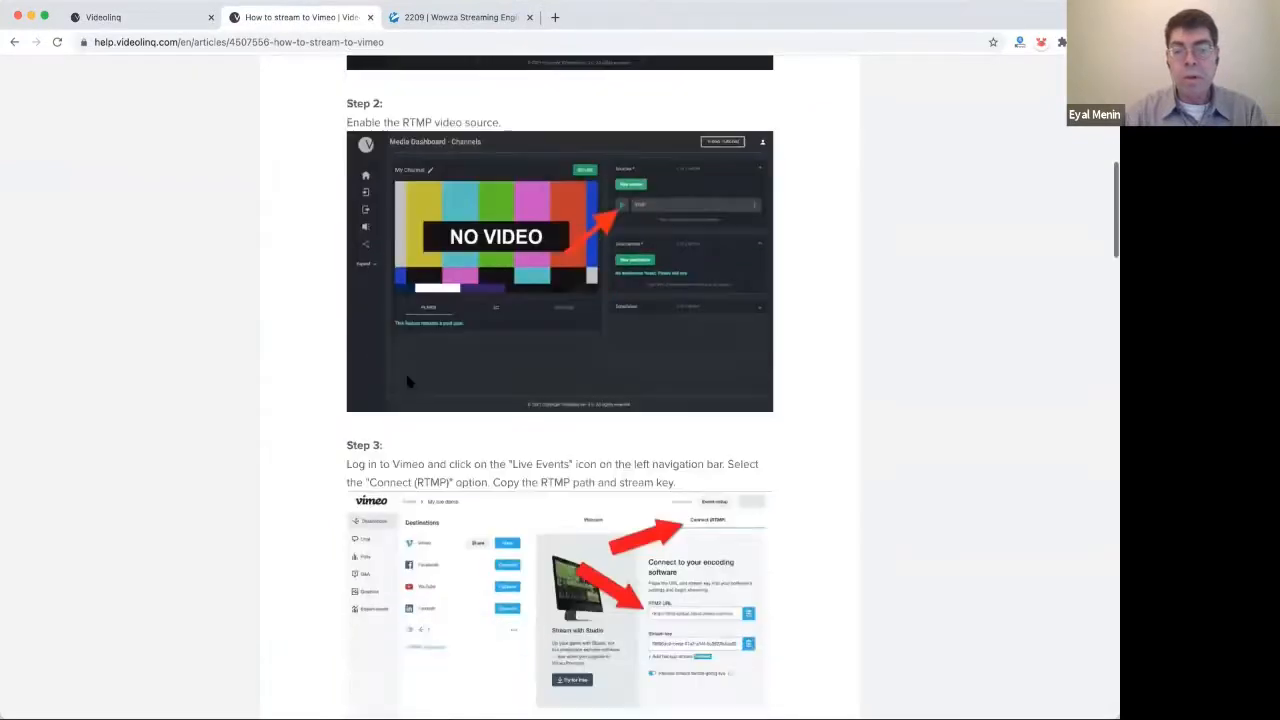
pyautogui.scroll(-2, 407, 380)
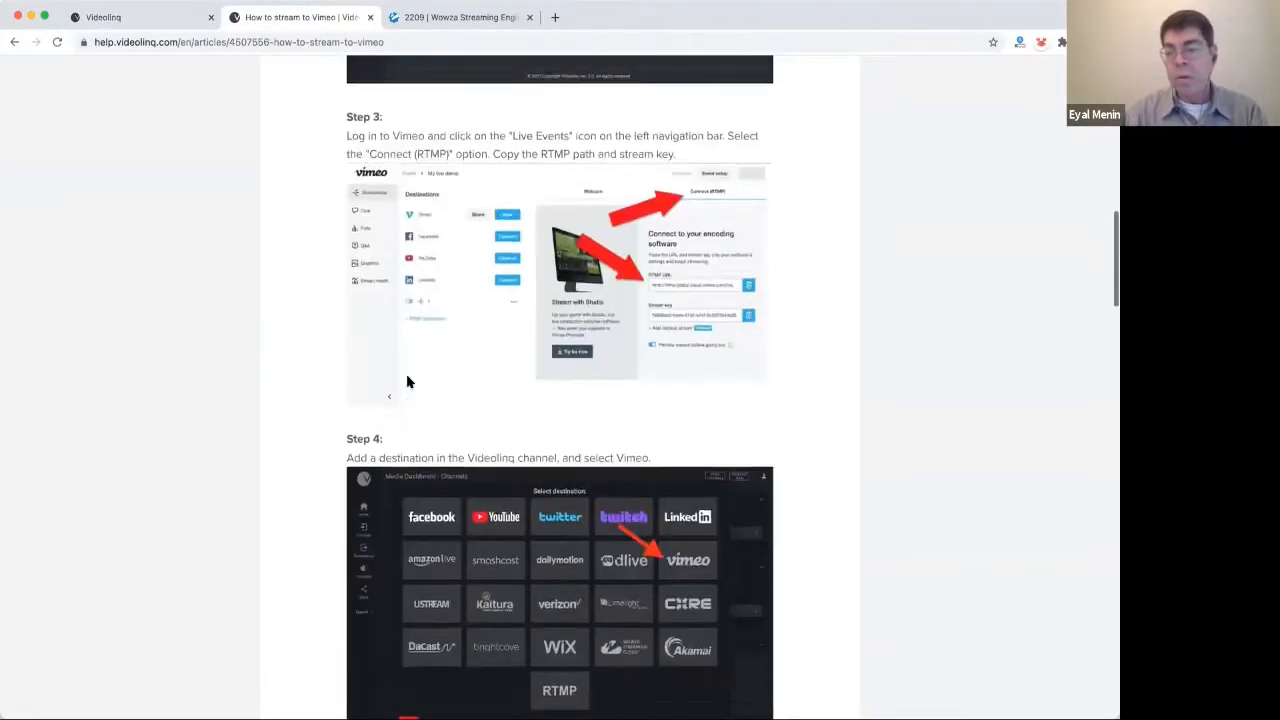